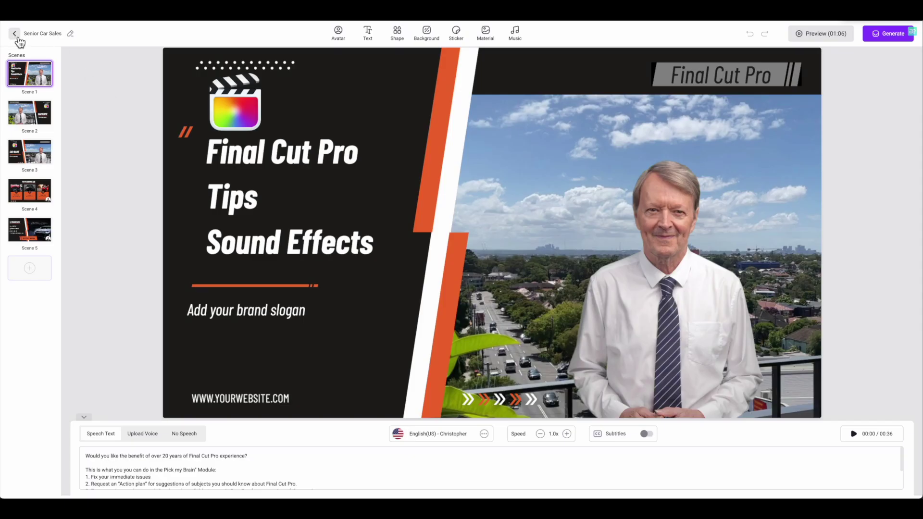
# Reopen Mason - Teacher and replace the skyline with the marble shopping-hall stock background
pyautogui.click(16, 35)
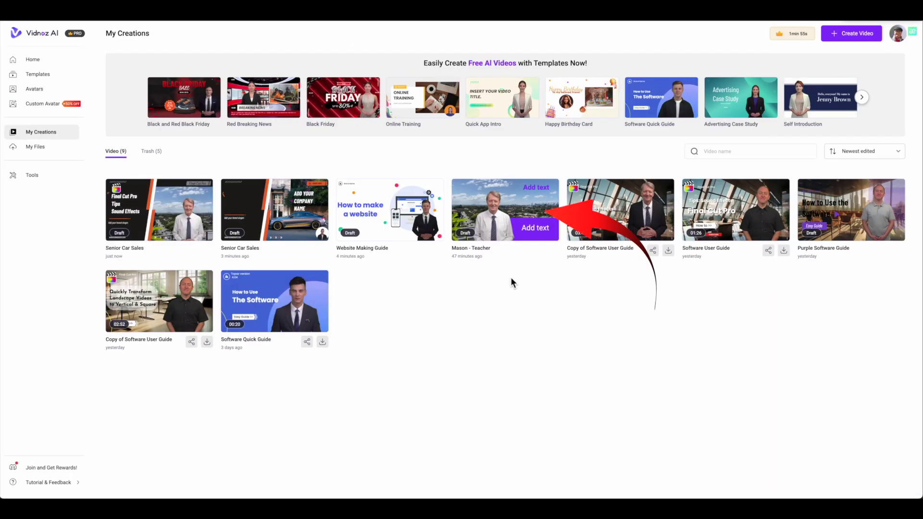
pyautogui.moveTo(537, 212)
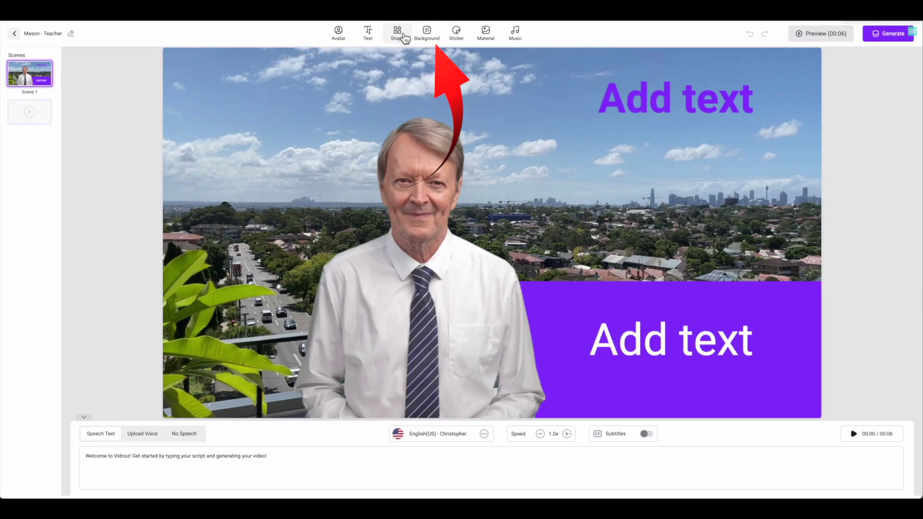
pyautogui.click(426, 32)
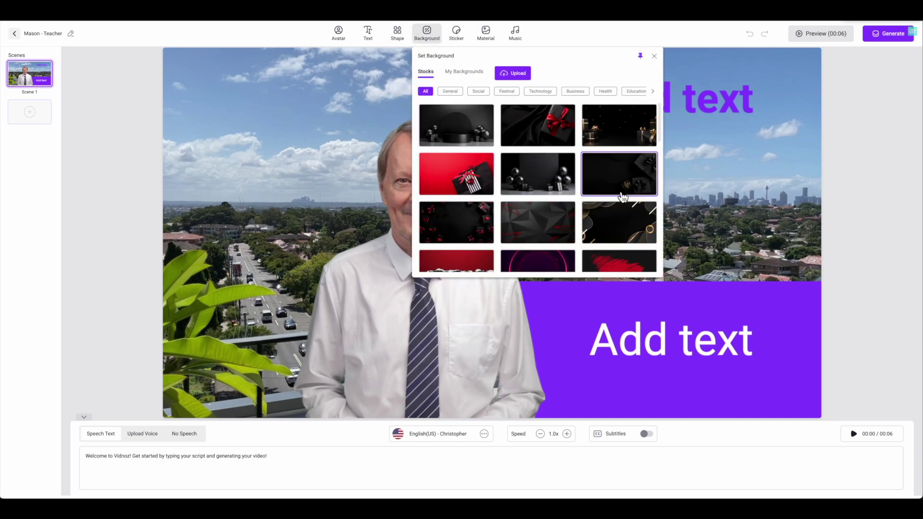
pyautogui.scroll(-10, 623, 197)
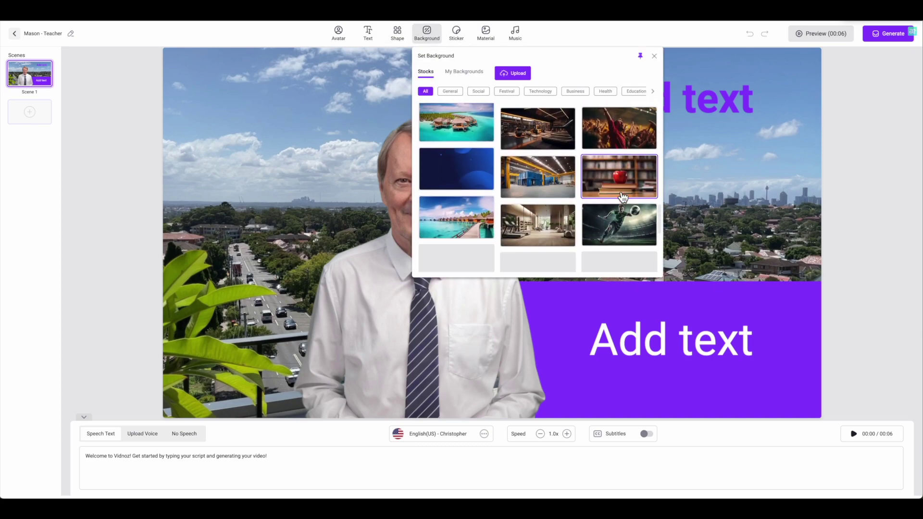
pyautogui.scroll(-5, 543, 188)
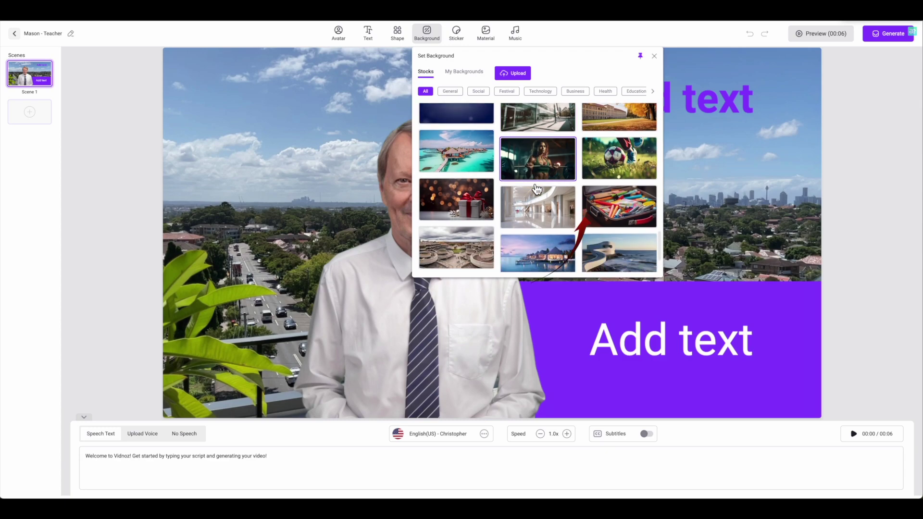
pyautogui.click(540, 137)
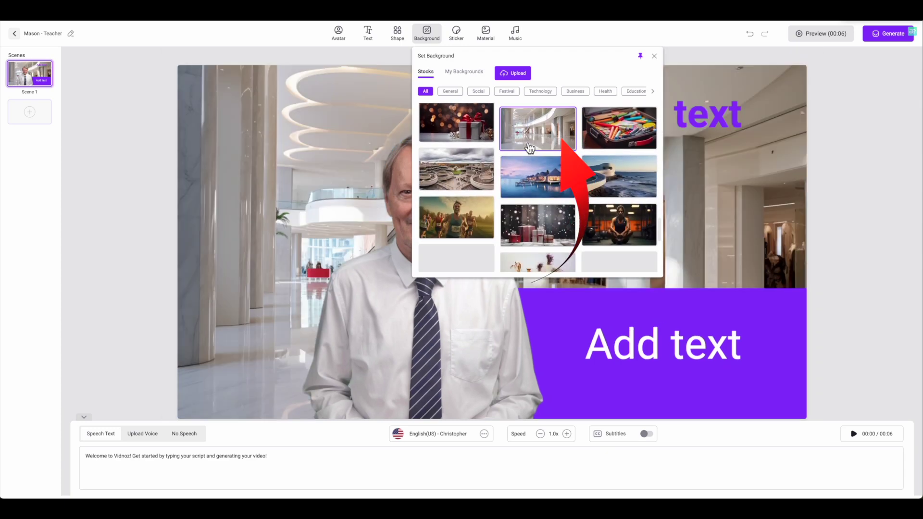
pyautogui.click(656, 57)
pyautogui.click(695, 118)
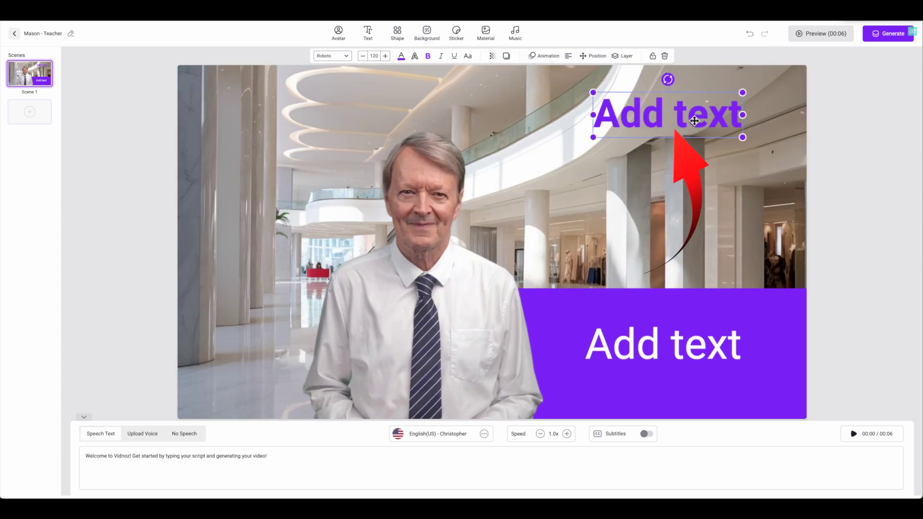
# Delete the top purple title and add a new Title text at the upper right
pyautogui.press('Delete')
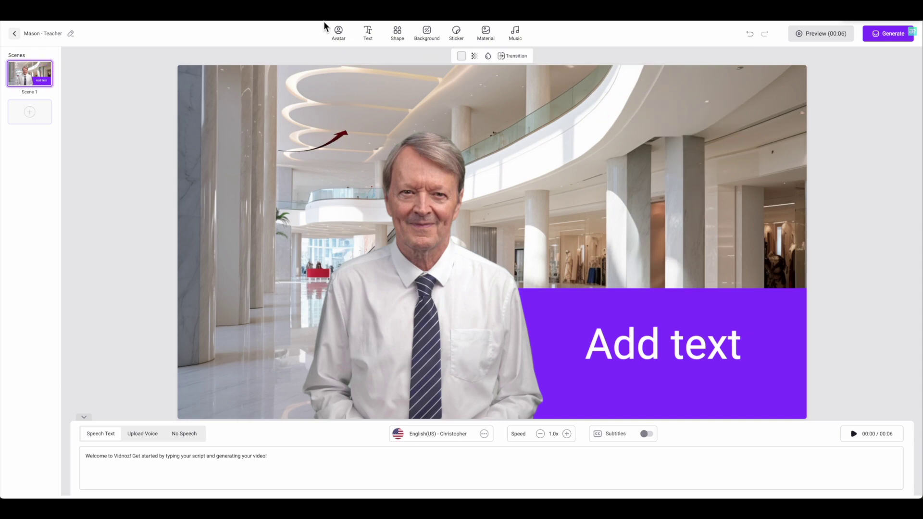
pyautogui.click(367, 33)
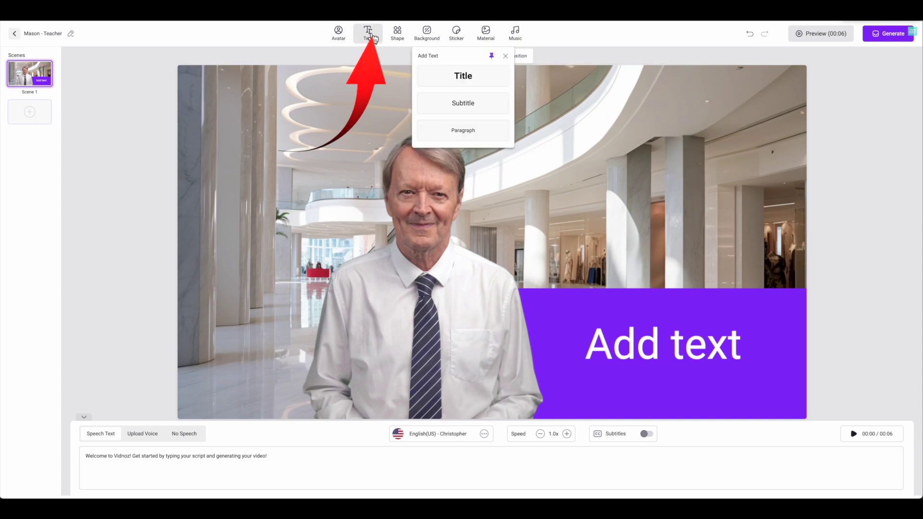
pyautogui.click(478, 81)
pyautogui.moveTo(545, 127); pyautogui.dragTo(739, 135)
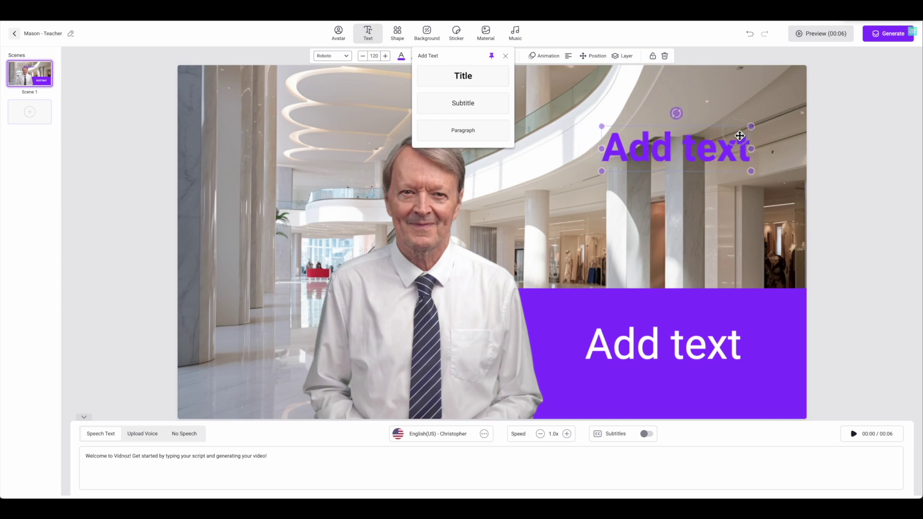
# Add a filled triangle shape on the purple panel and colour it pink
pyautogui.click(601, 312)
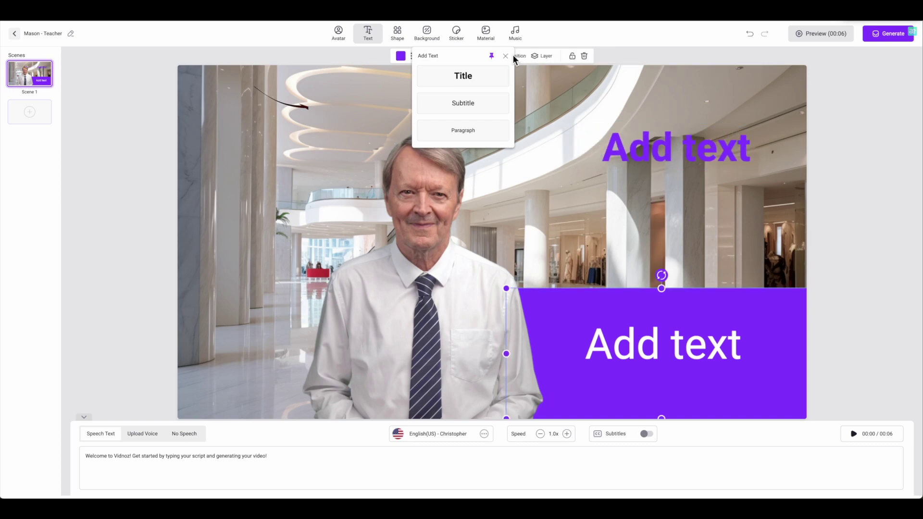
pyautogui.click(404, 36)
pyautogui.click(513, 95)
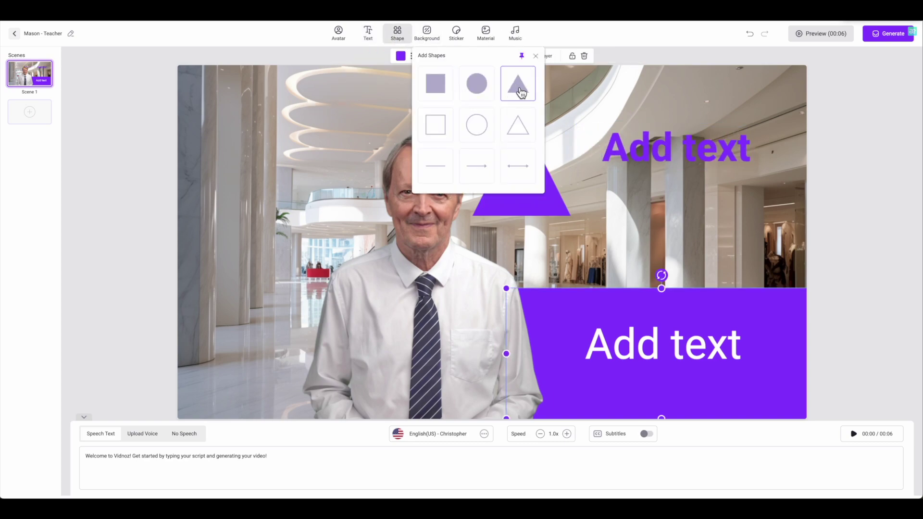
pyautogui.moveTo(558, 203); pyautogui.dragTo(704, 374)
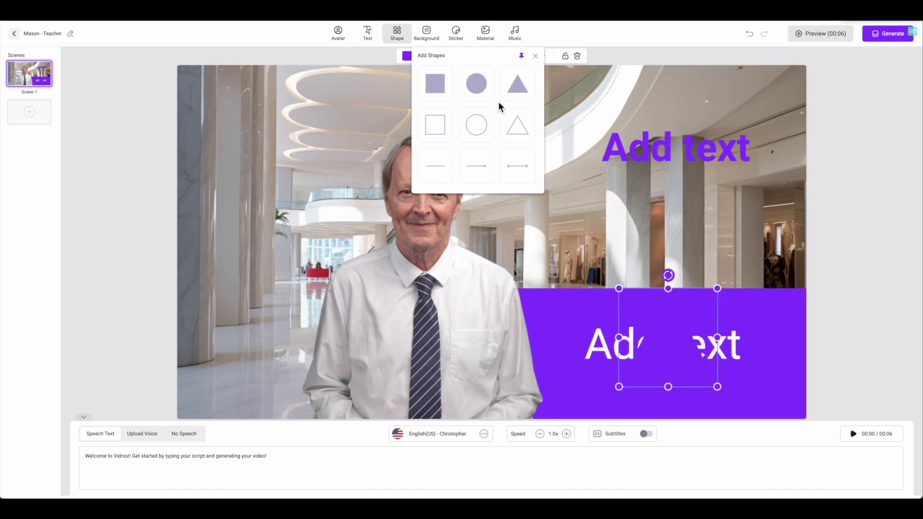
pyautogui.click(536, 56)
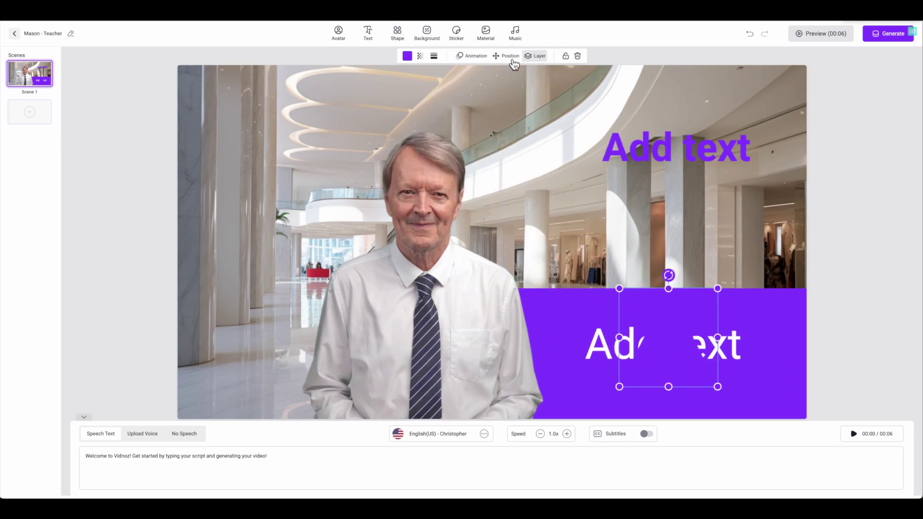
pyautogui.click(414, 58)
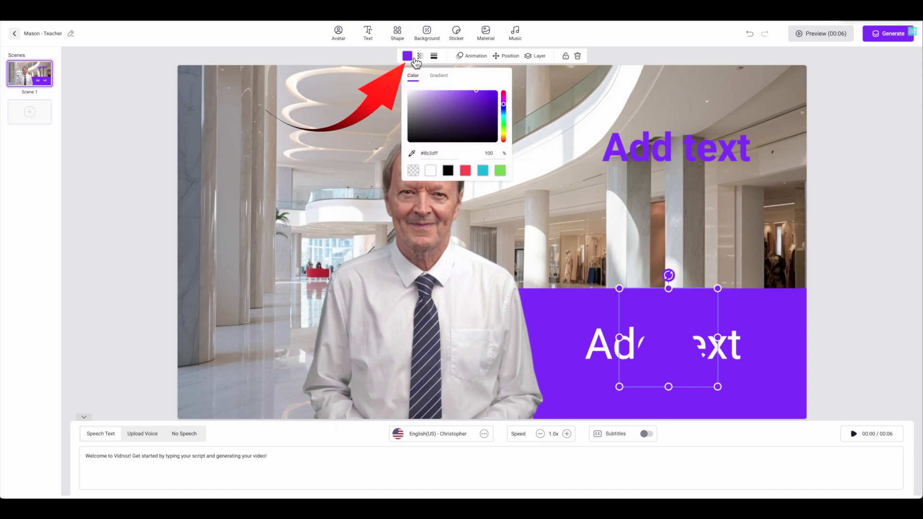
pyautogui.click(503, 94)
pyautogui.moveTo(677, 328); pyautogui.dragTo(678, 343)
# Send the pink triangle behind the Add text and enlarge it on the panel
pyautogui.rightClick(677, 343)
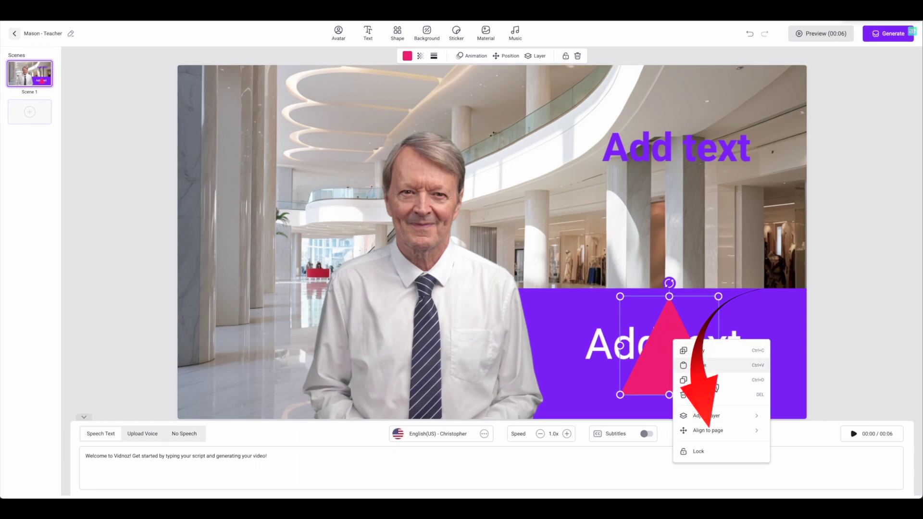
pyautogui.moveTo(706, 433)
pyautogui.click(817, 468)
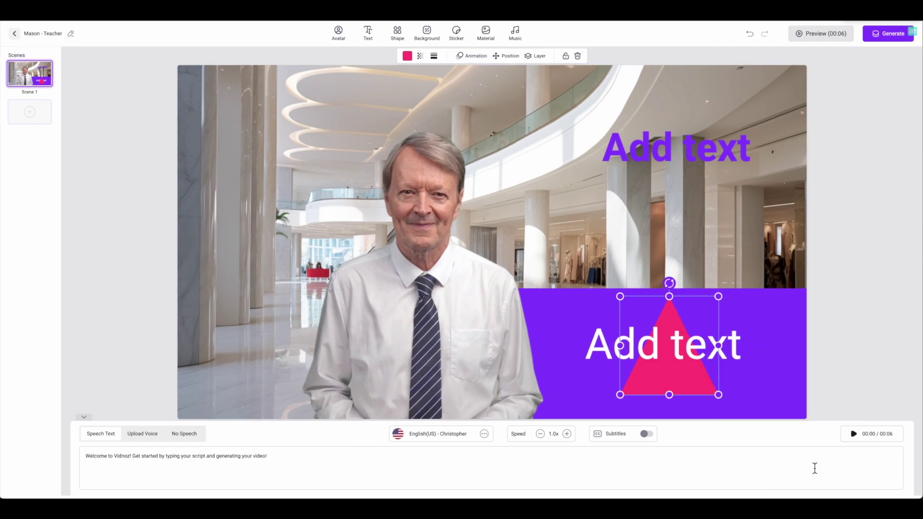
pyautogui.moveTo(627, 394); pyautogui.dragTo(603, 414)
pyautogui.moveTo(662, 404); pyautogui.dragTo(672, 396)
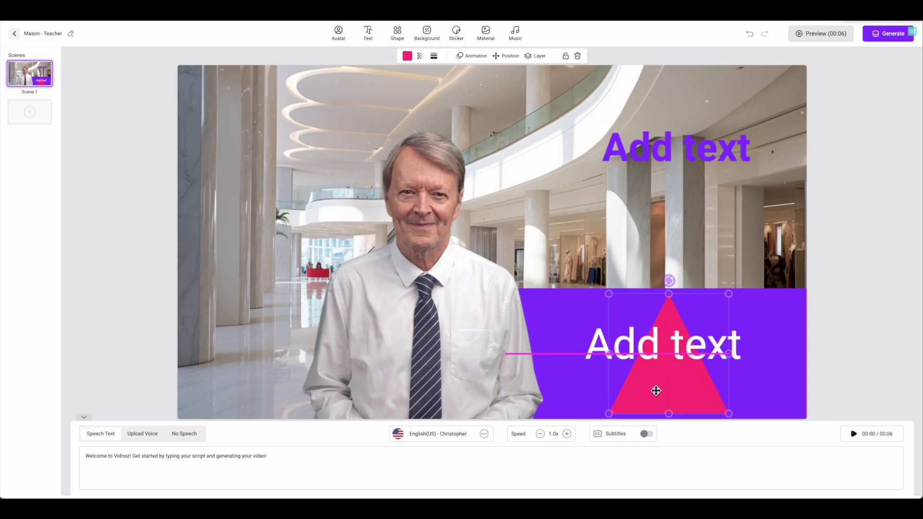
pyautogui.click(580, 338)
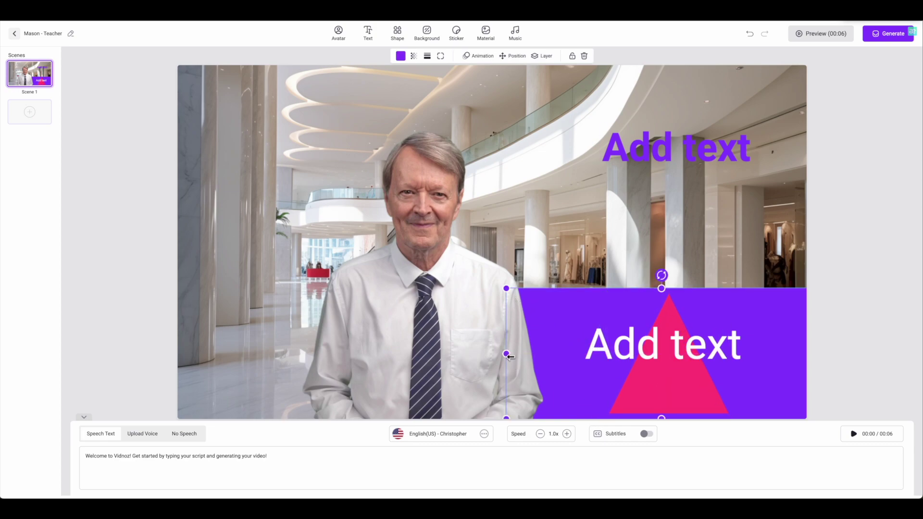
# Widen the purple panel left behind the presenter and move the title top-left at 55% opacity
pyautogui.moveTo(509, 357); pyautogui.dragTo(255, 371)
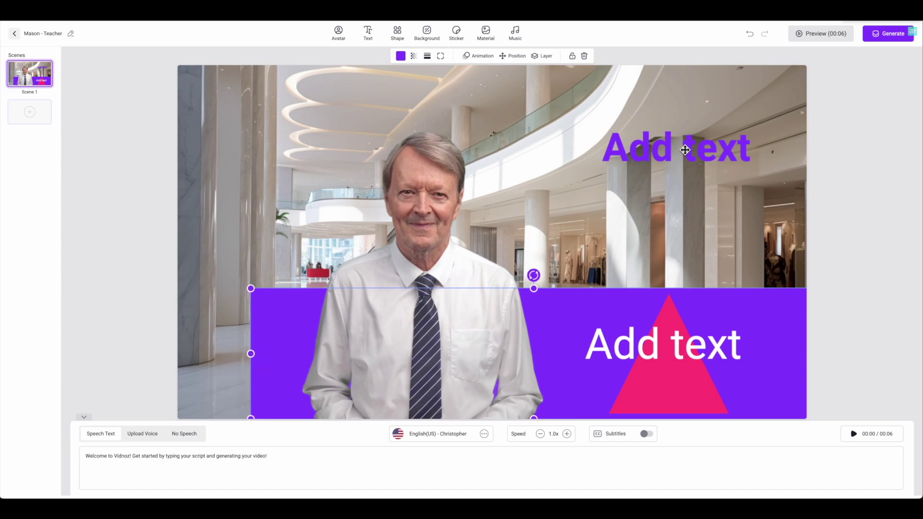
pyautogui.moveTo(685, 150); pyautogui.dragTo(291, 126)
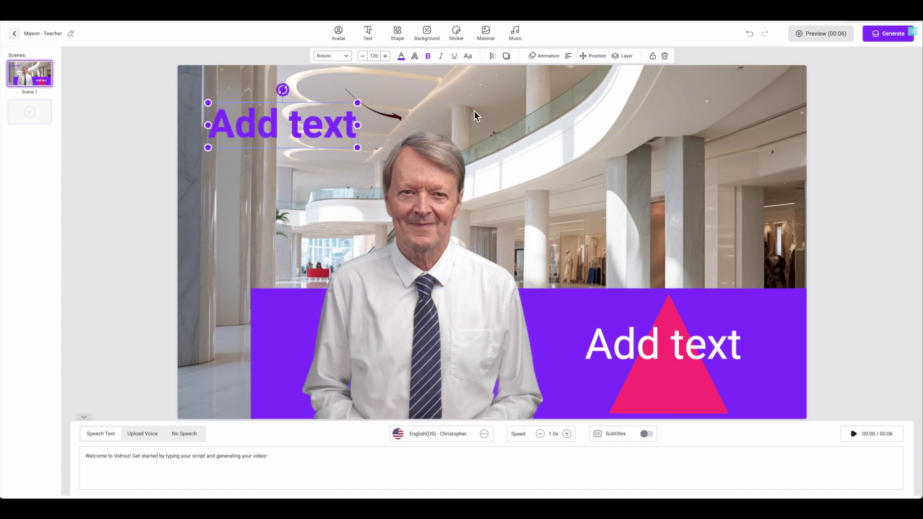
pyautogui.click(494, 57)
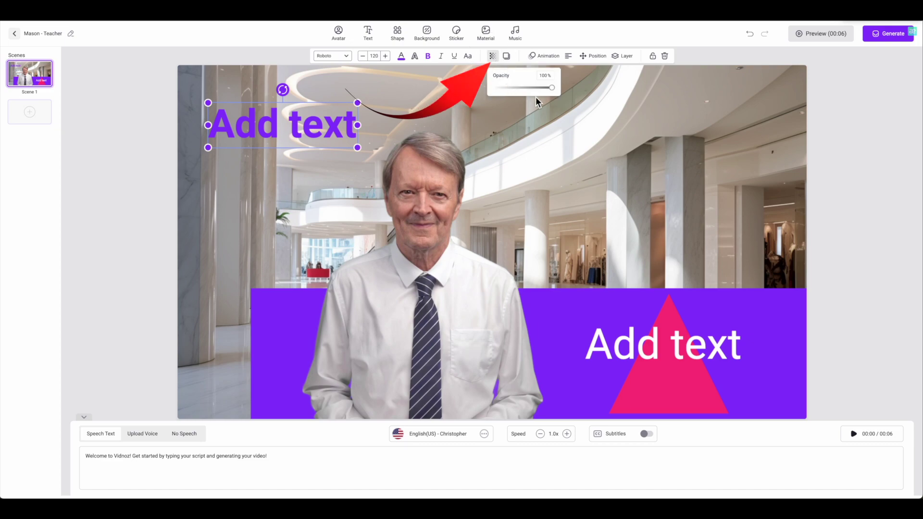
pyautogui.moveTo(556, 92); pyautogui.dragTo(531, 92)
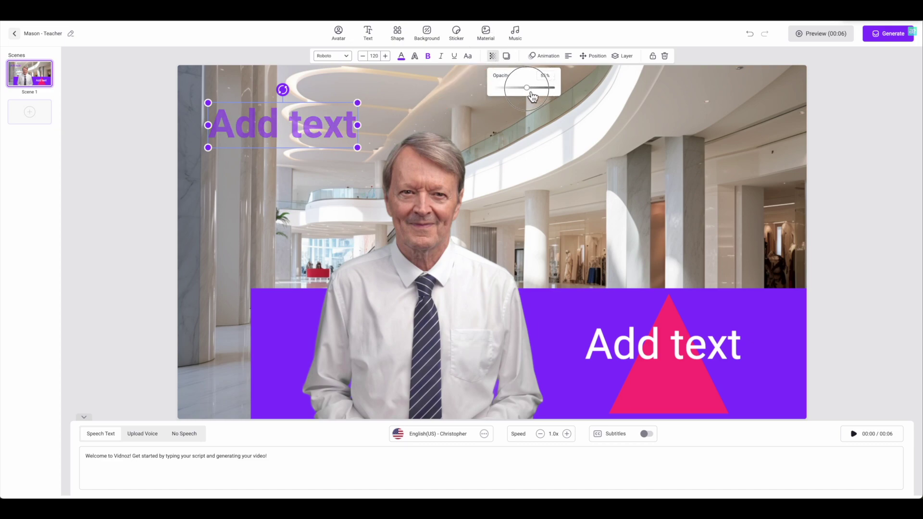
# Give the title a Fade in bottom animation and the purple panel Slide in top
pyautogui.click(677, 388)
pyautogui.click(315, 129)
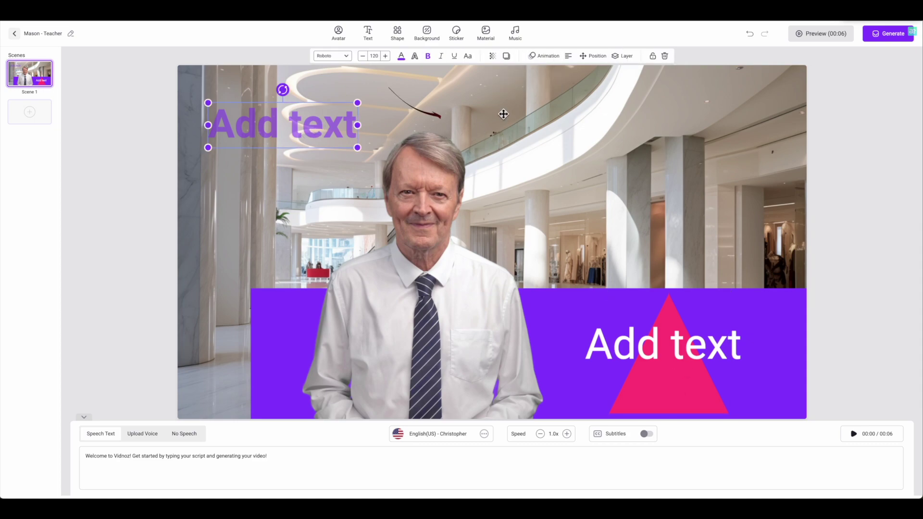
pyautogui.click(557, 59)
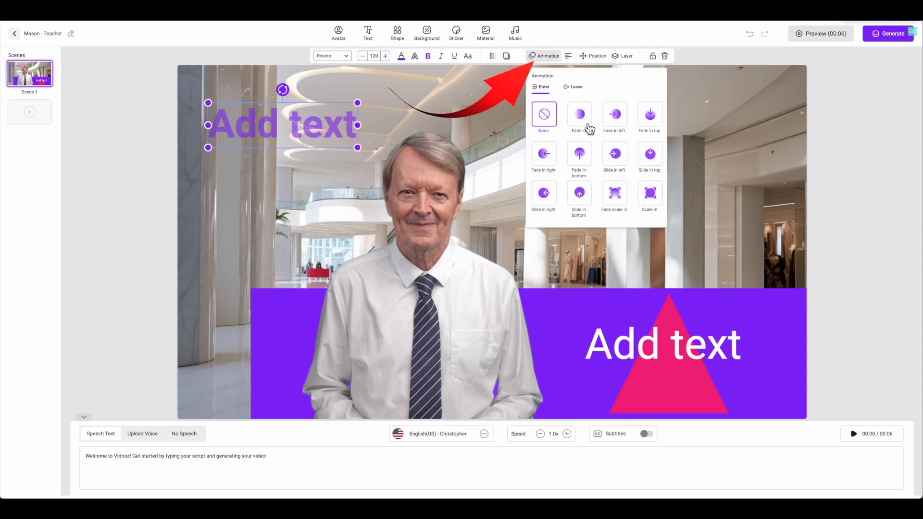
pyautogui.click(585, 162)
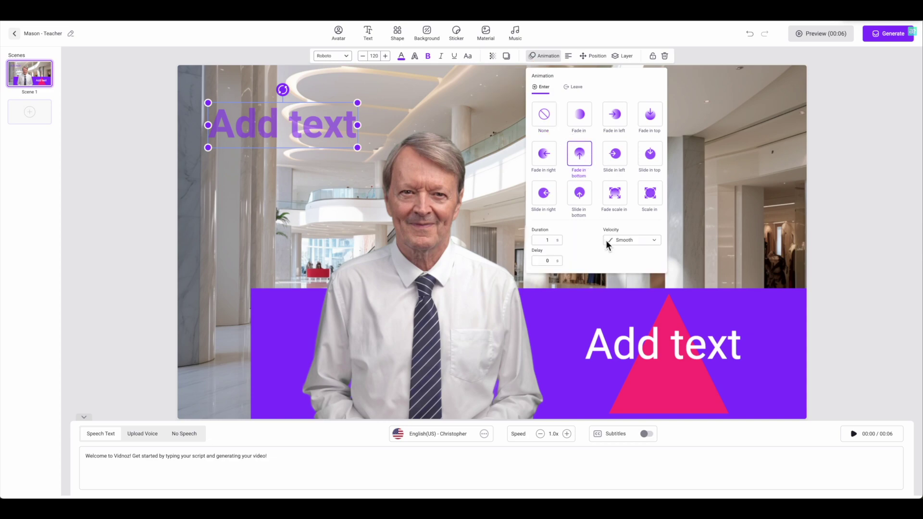
pyautogui.click(765, 316)
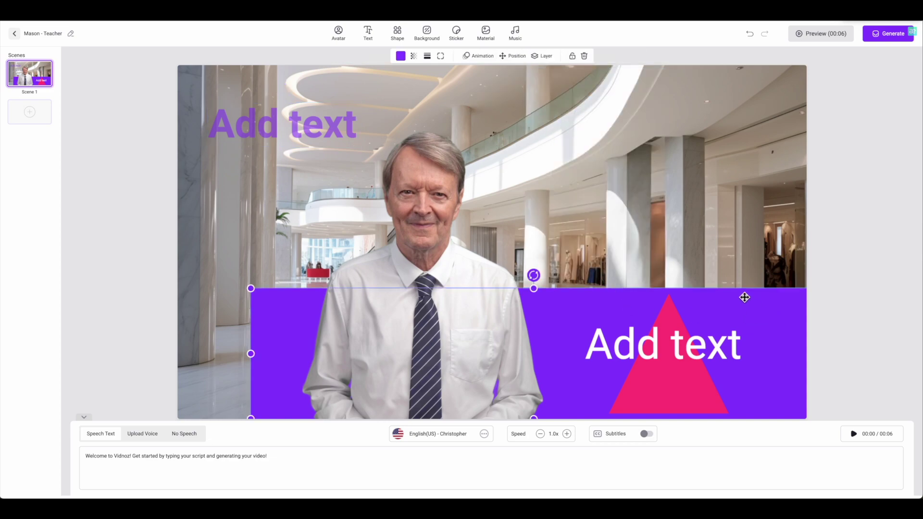
pyautogui.moveTo(488, 61)
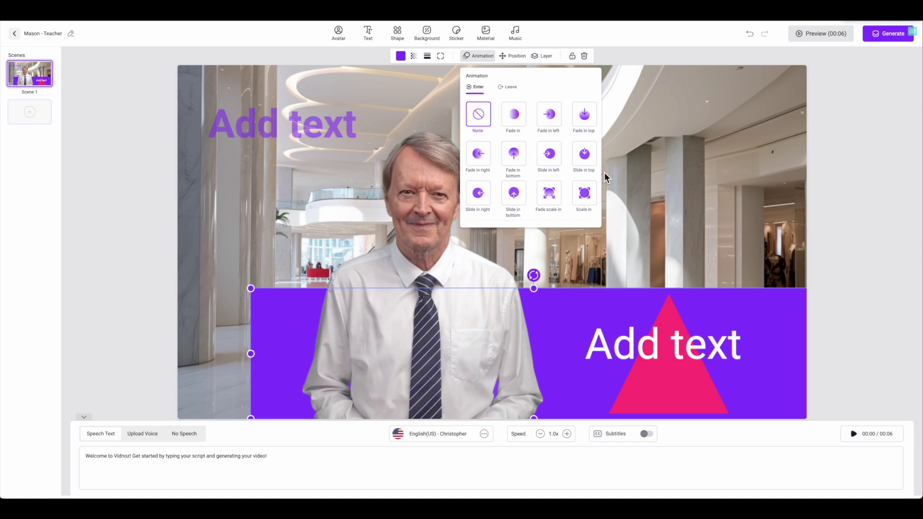
pyautogui.click(595, 162)
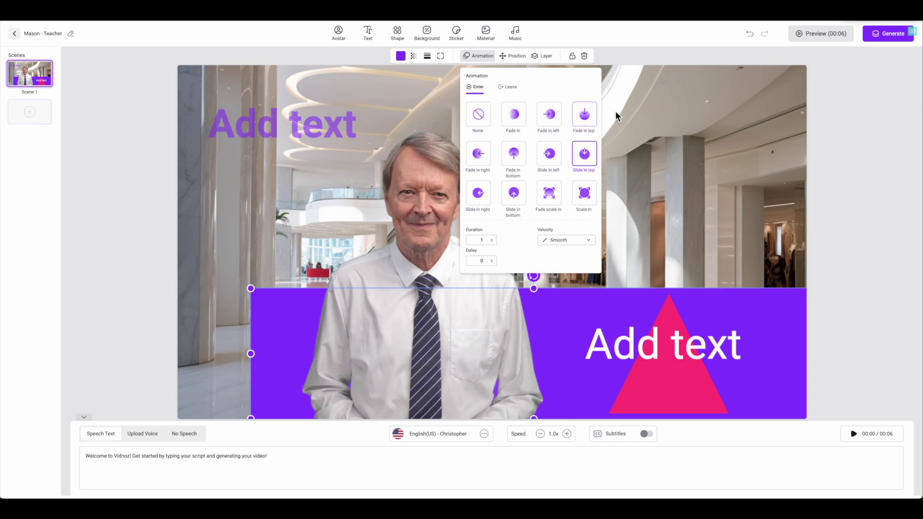
pyautogui.moveTo(50, 78)
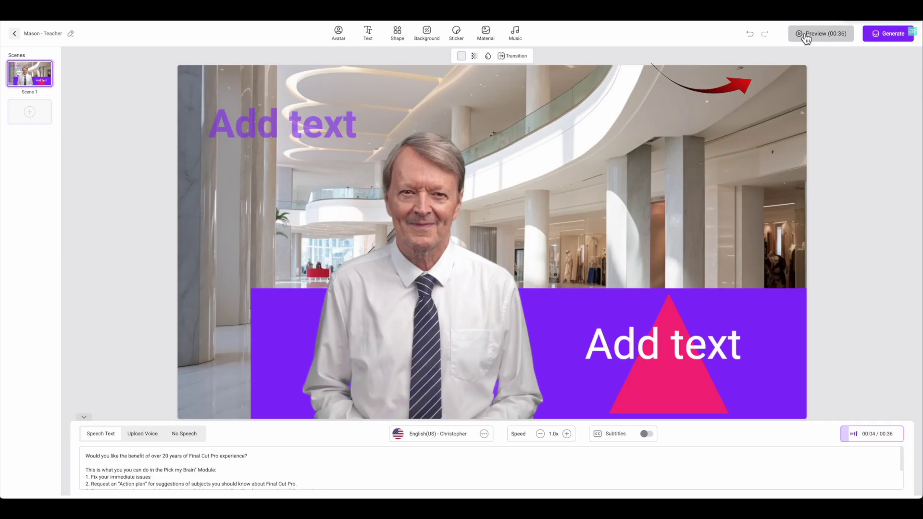
# Play the scene preview, close it, and bring up the avatar list
pyautogui.click(806, 38)
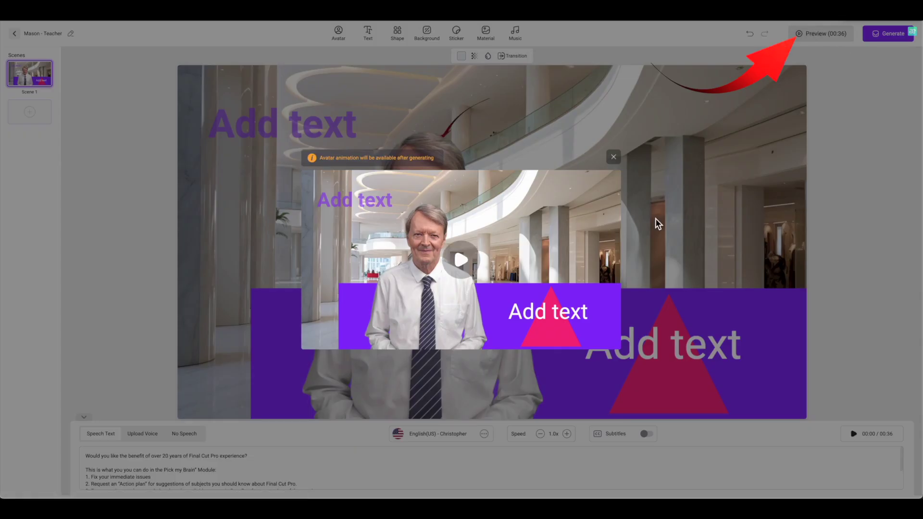
pyautogui.click(468, 260)
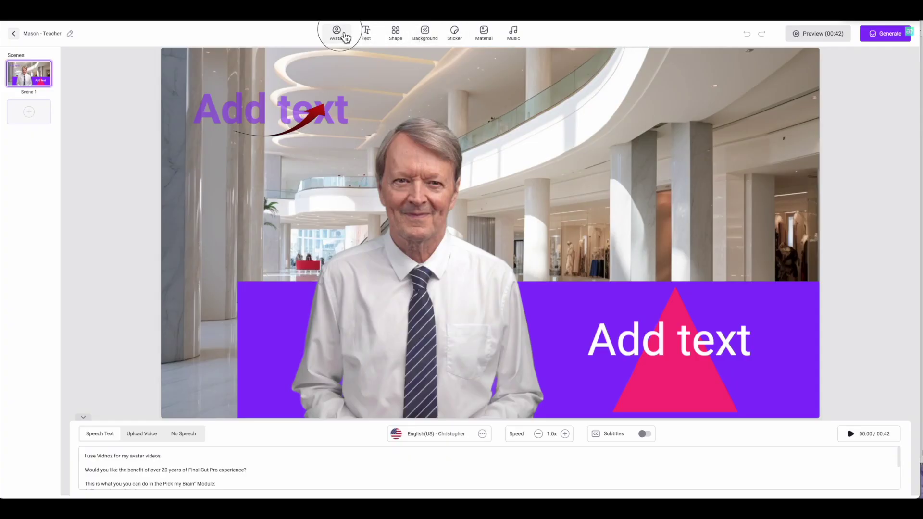
pyautogui.click(342, 35)
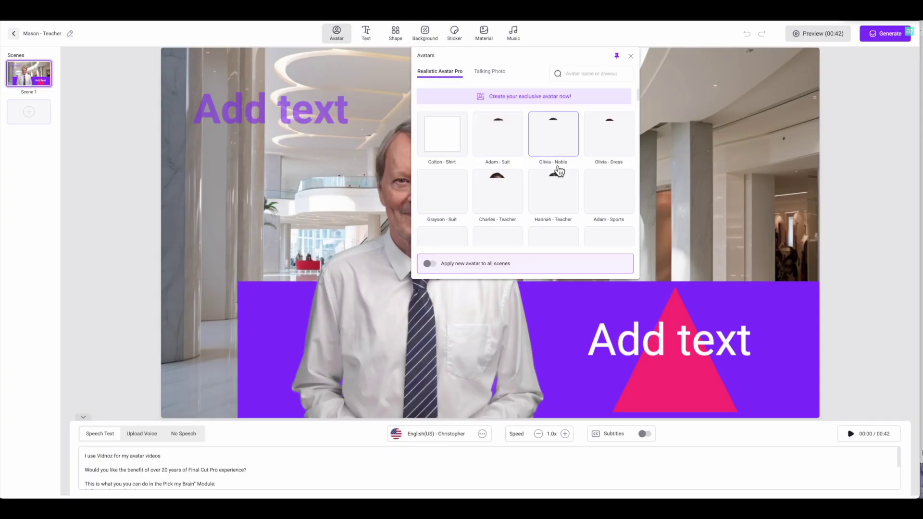
# Close the avatar list and move the hoodie-wearing presenter further left
pyautogui.scroll(-2, 558, 181)
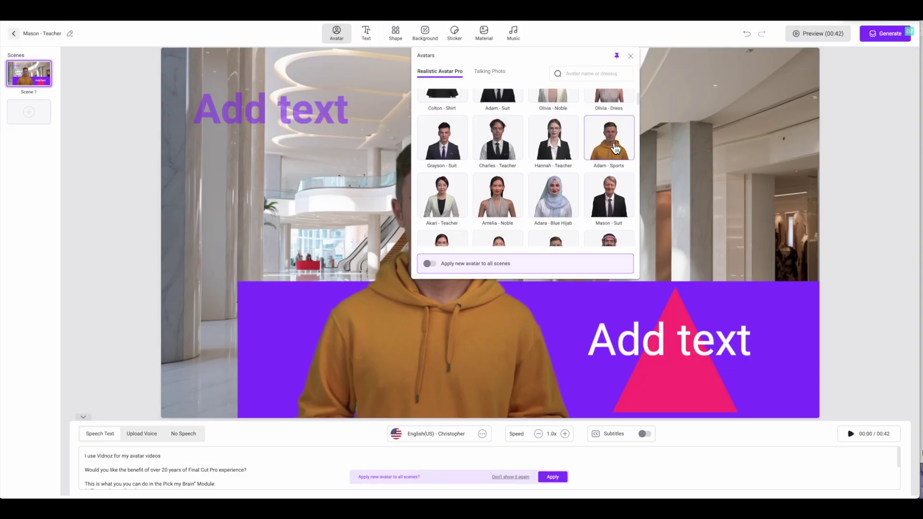
pyautogui.click(631, 56)
pyautogui.click(448, 261)
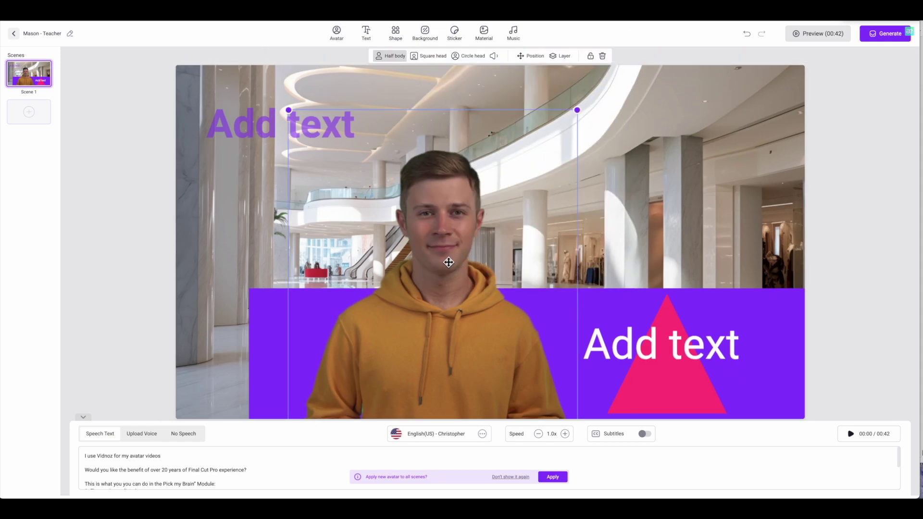
pyautogui.moveTo(448, 262); pyautogui.dragTo(362, 261)
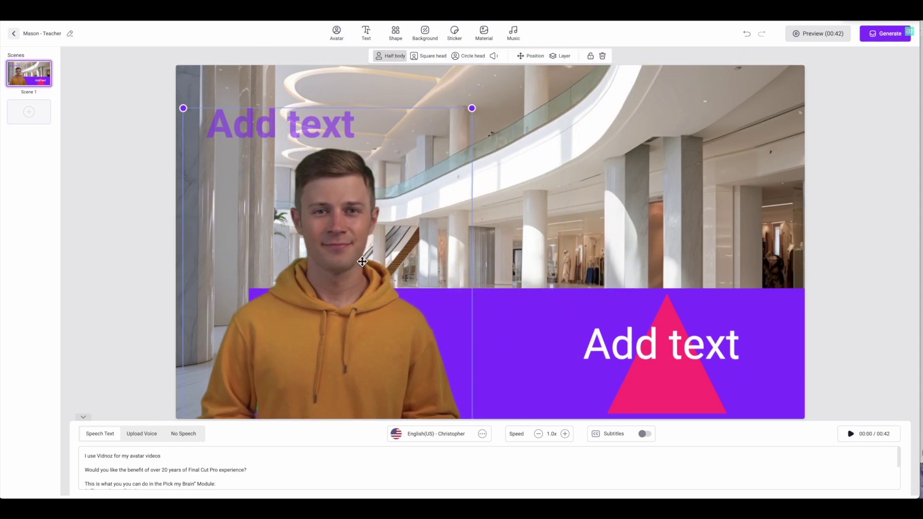
pyautogui.click(591, 250)
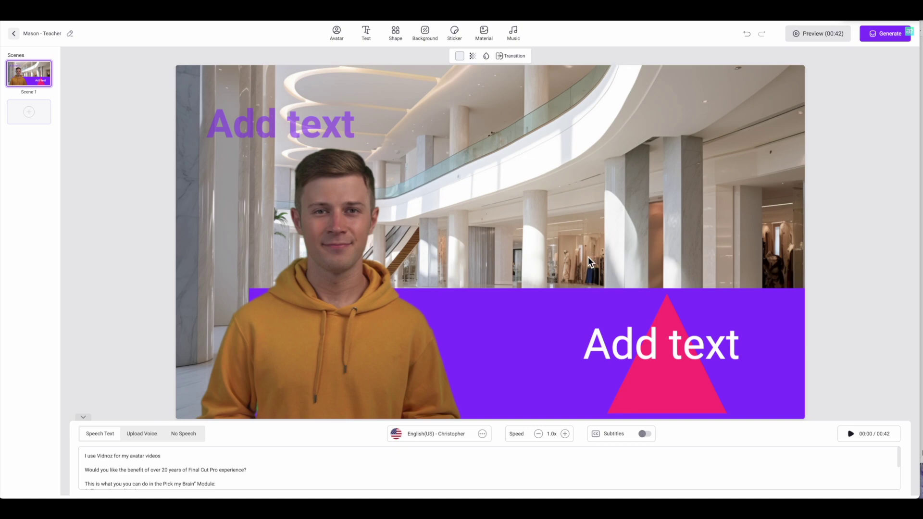
# Replace the mall backdrop with the city-skyline photo from My Backgrounds
pyautogui.click(428, 34)
pyautogui.click(465, 73)
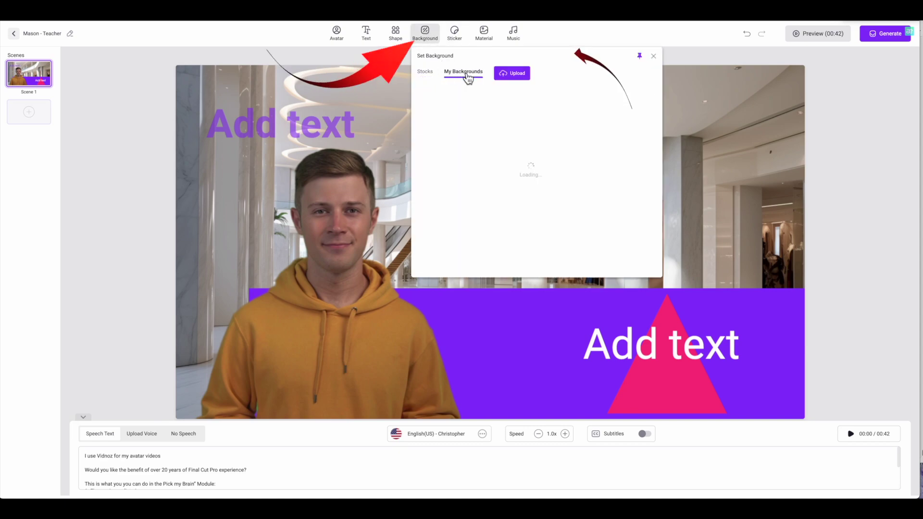
pyautogui.click(465, 114)
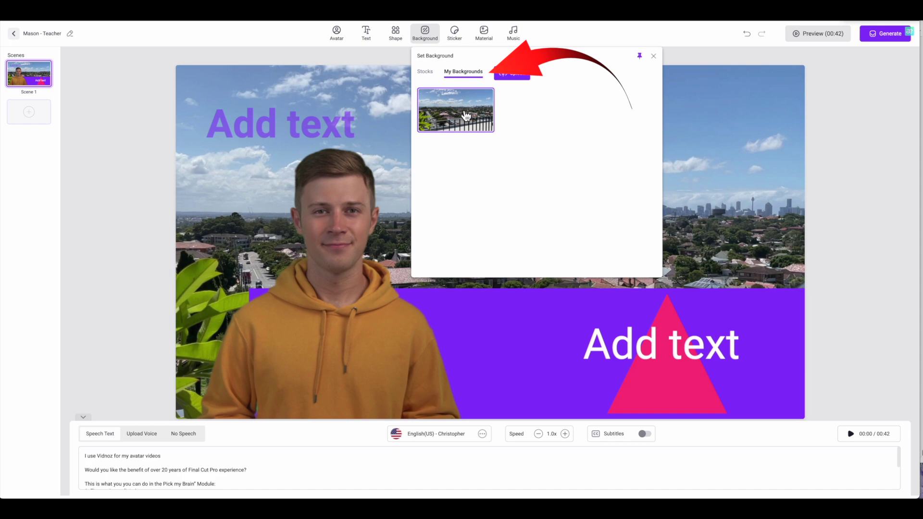
pyautogui.click(653, 56)
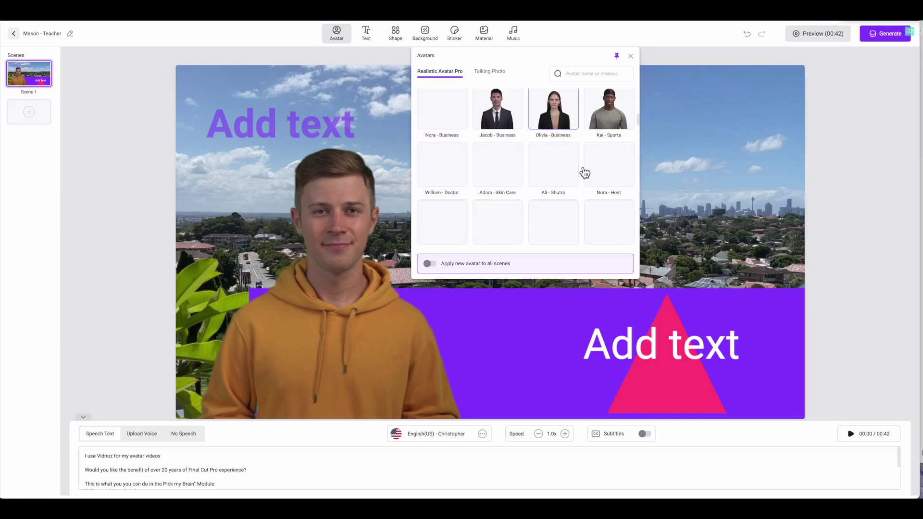
pyautogui.scroll(-6, 580, 168)
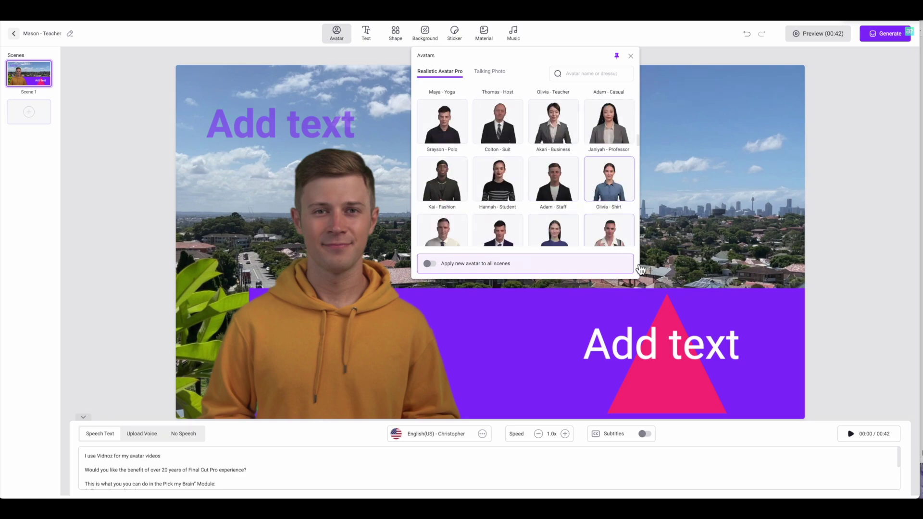
# Swap the presenter for the Oliver - Polo avatar from Realistic Avatar Pro
pyautogui.scroll(-5, 596, 217)
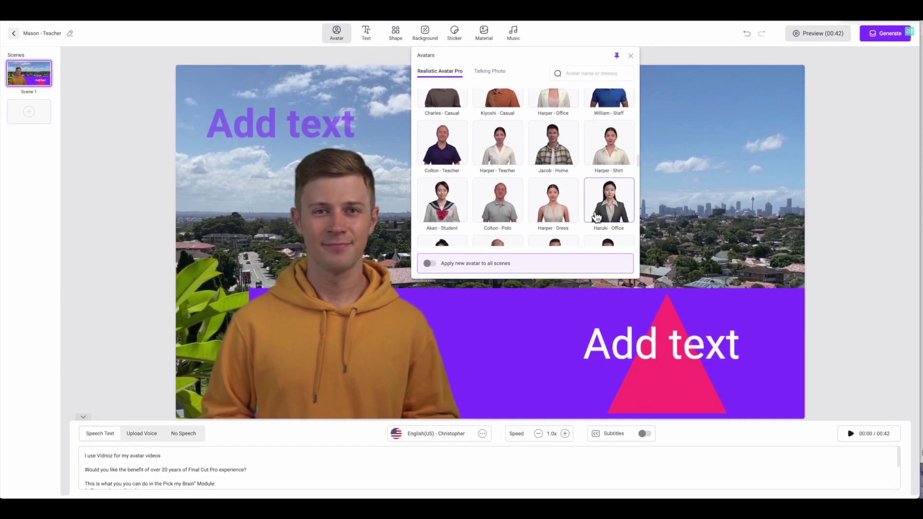
pyautogui.scroll(-5, 564, 176)
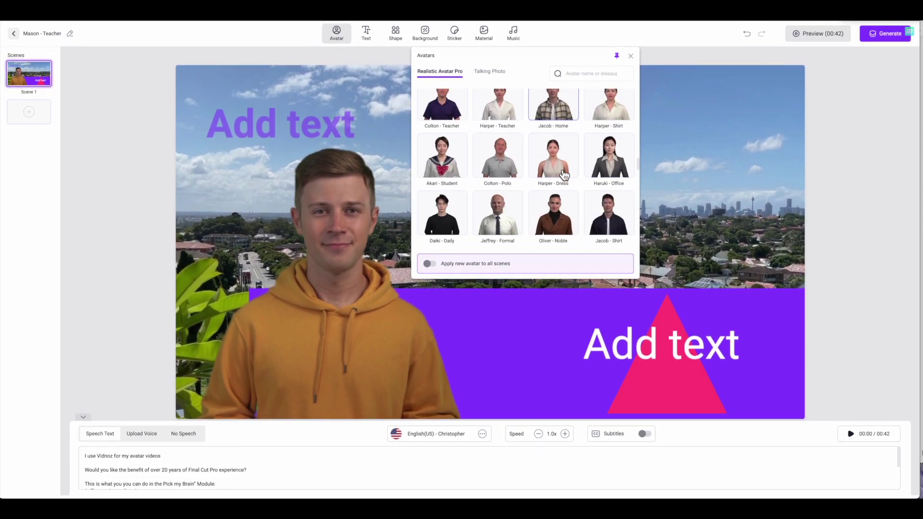
pyautogui.scroll(-5, 564, 176)
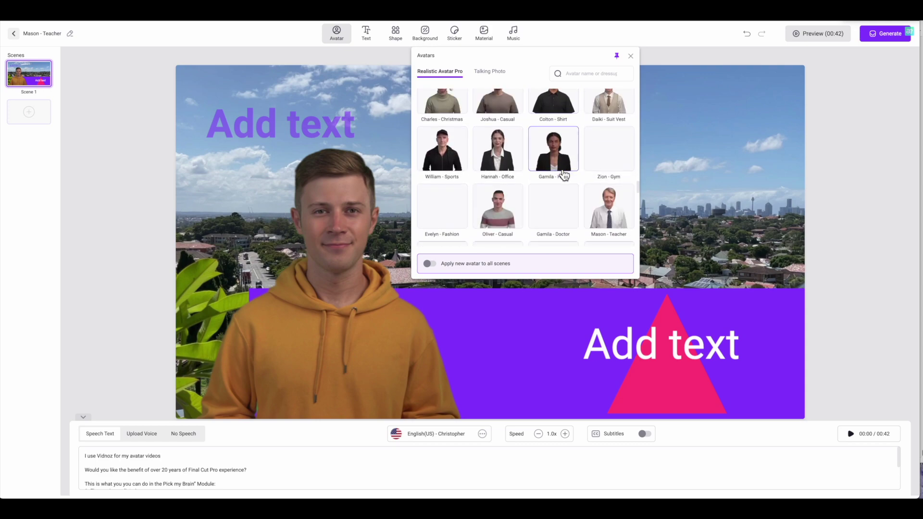
pyautogui.scroll(-2, 564, 176)
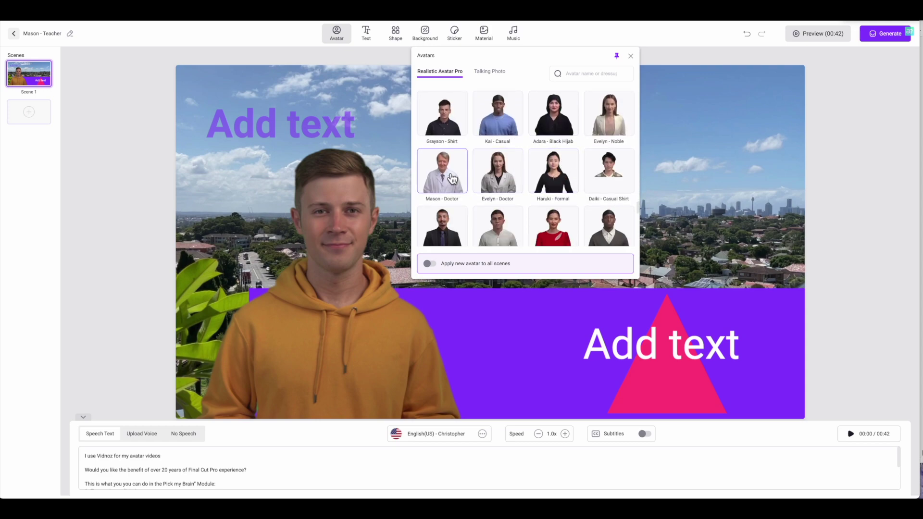
pyautogui.scroll(-3, 454, 204)
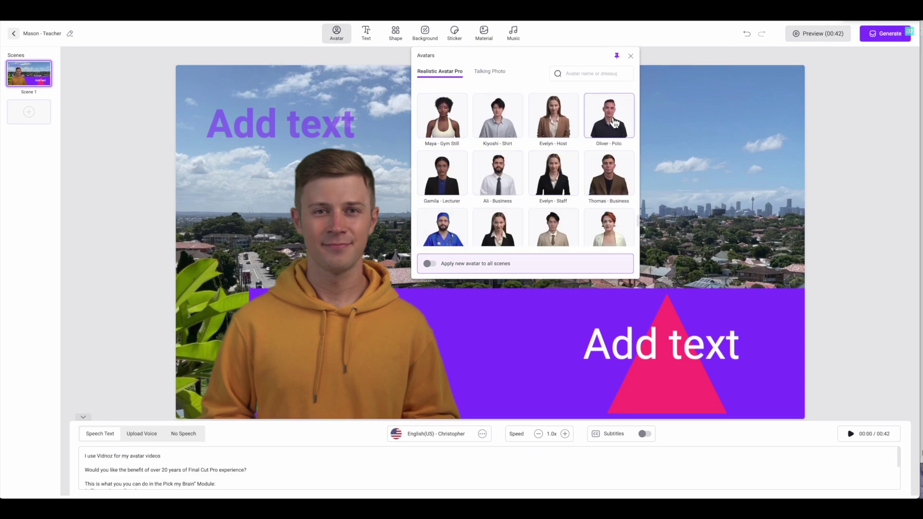
pyautogui.click(611, 118)
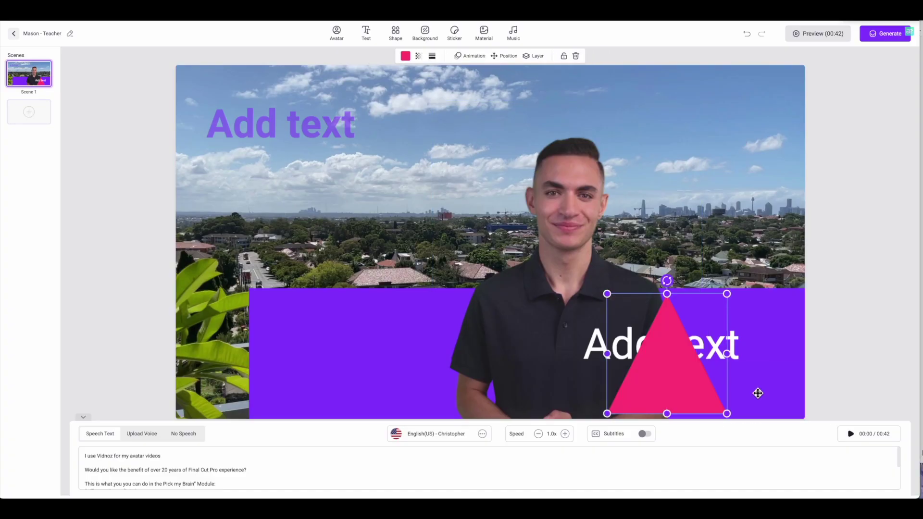
# Reorder the avatar and pink triangle layers, moving the triangle to top-left over Add text
pyautogui.rightClick(572, 299)
pyautogui.click(711, 385)
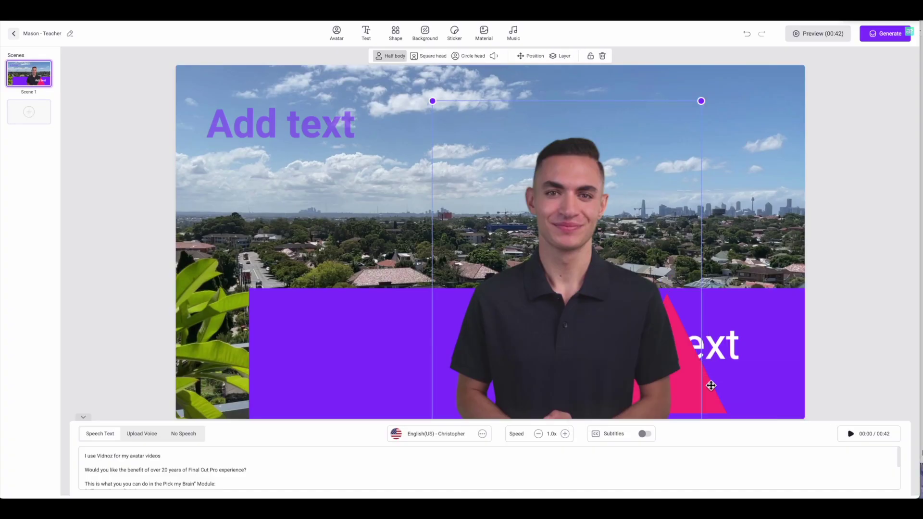
pyautogui.moveTo(694, 348); pyautogui.dragTo(677, 350)
pyautogui.rightClick(677, 337)
pyautogui.rightClick(695, 377)
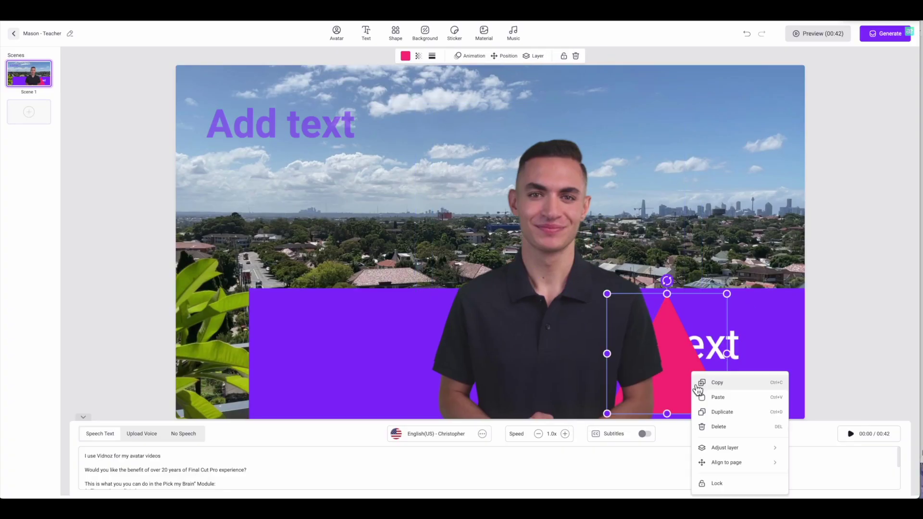
pyautogui.click(845, 449)
pyautogui.moveTo(672, 365); pyautogui.dragTo(292, 156)
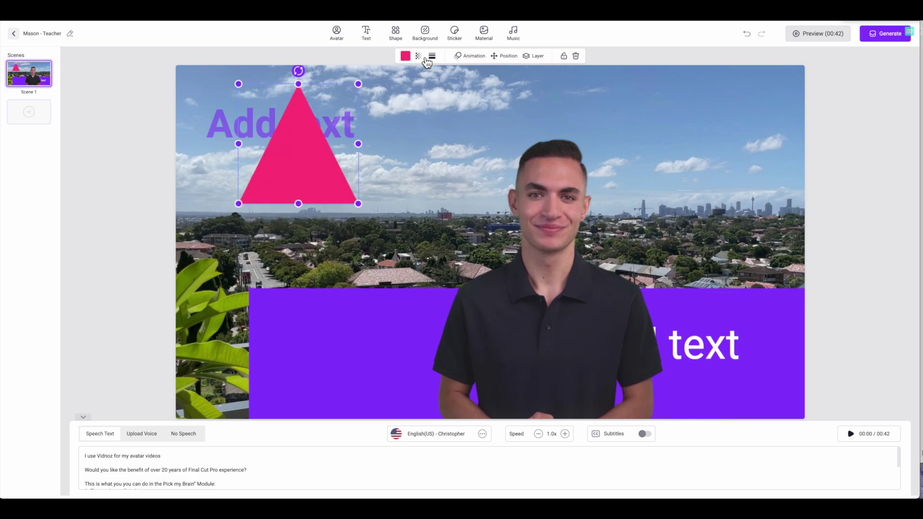
# Add Subscribe and Download button stickers from Sticker > Animated > Button
pyautogui.click(456, 34)
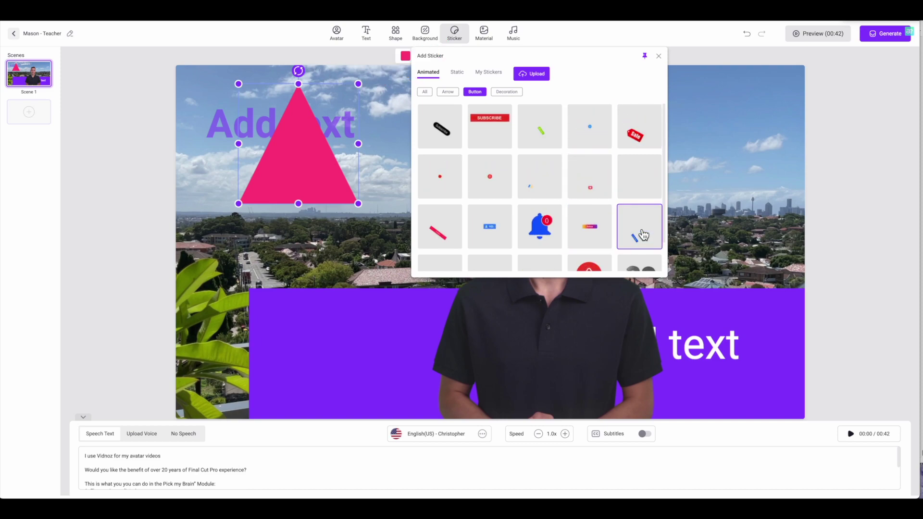
pyautogui.click(446, 127)
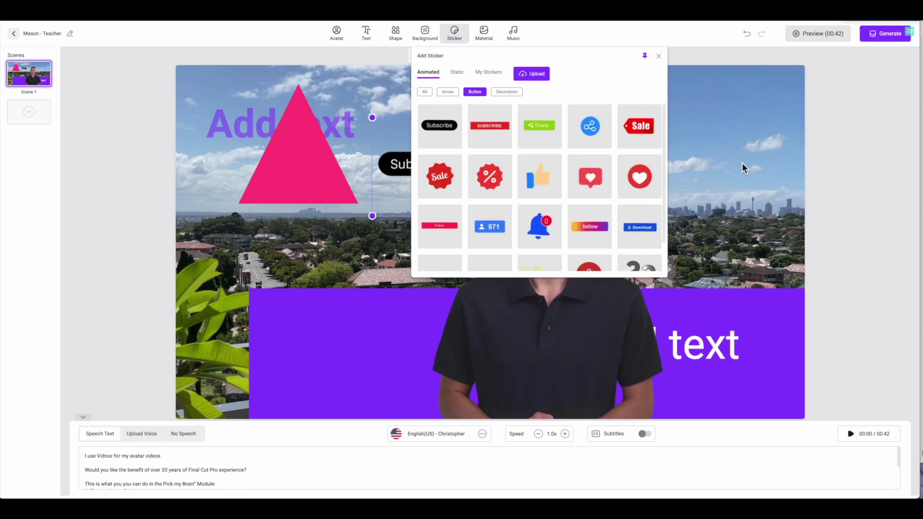
pyautogui.click(744, 168)
pyautogui.click(484, 34)
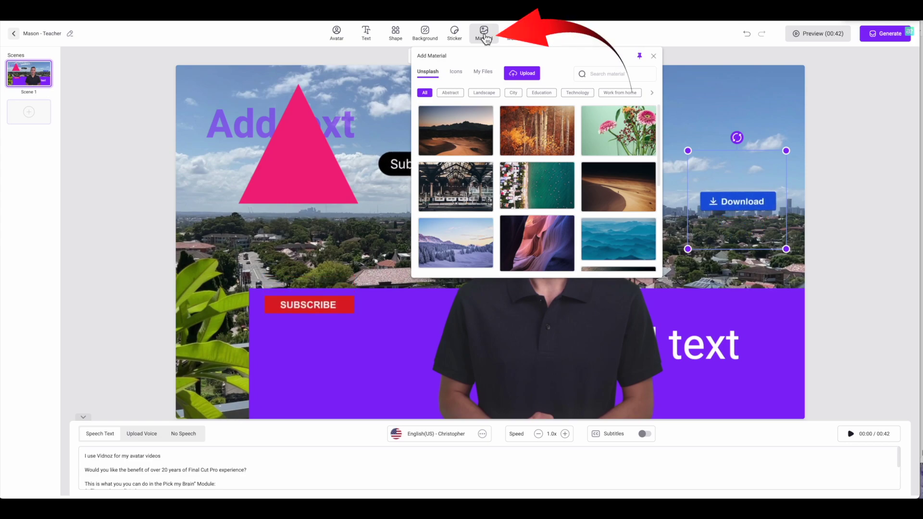
# Add two copies of the pink-flower Unsplash photo, enable subtitles, and play the preview
pyautogui.click(620, 139)
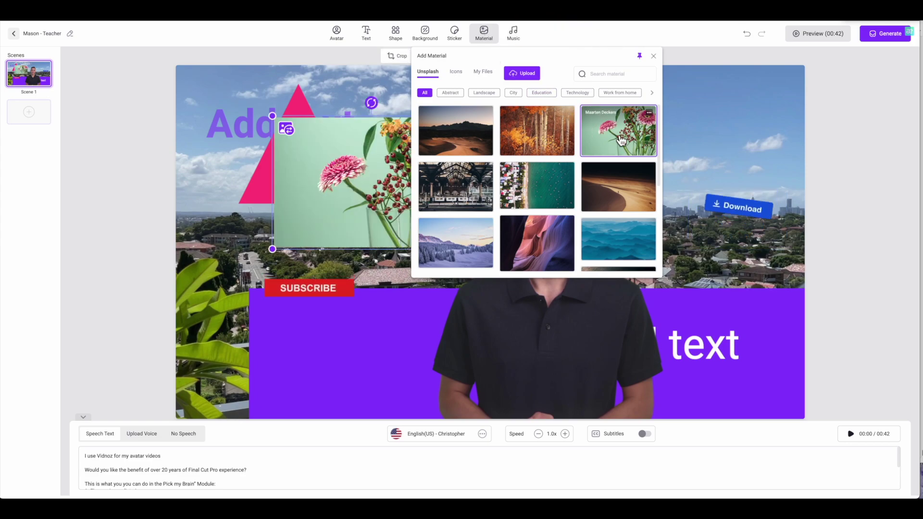
pyautogui.click(620, 140)
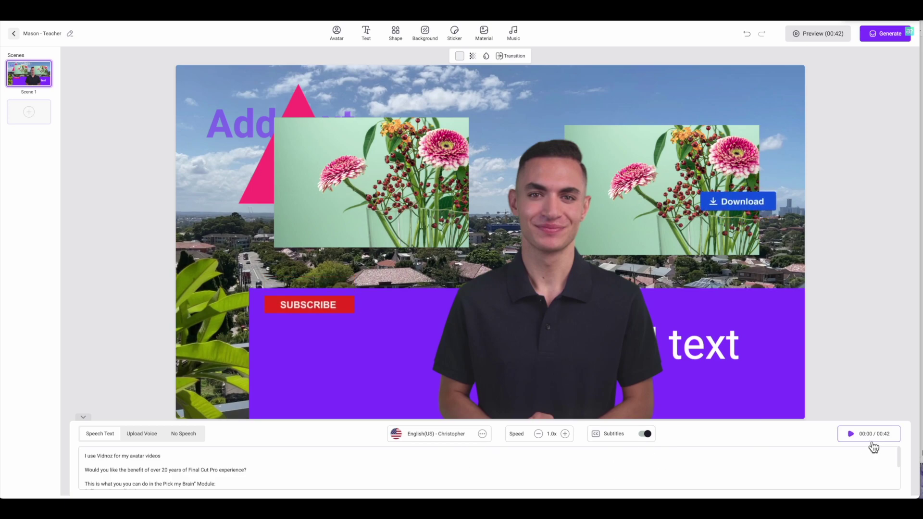
pyautogui.click(856, 439)
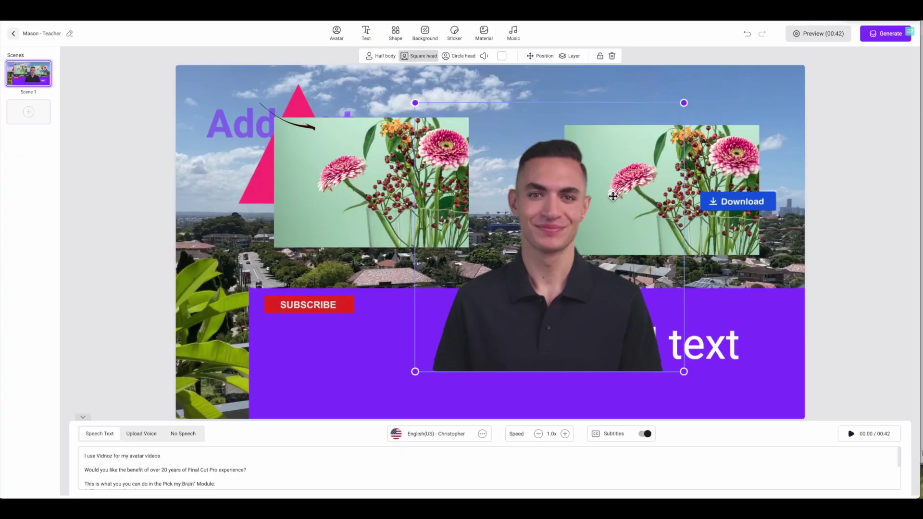
# After the preview plays, move the presenter lower and to the left
pyautogui.moveTo(647, 222)
pyautogui.mouseDown()
pyautogui.moveTo(585, 226)
pyautogui.moveTo(550, 265)
pyautogui.moveTo(603, 264)
pyautogui.mouseUp()
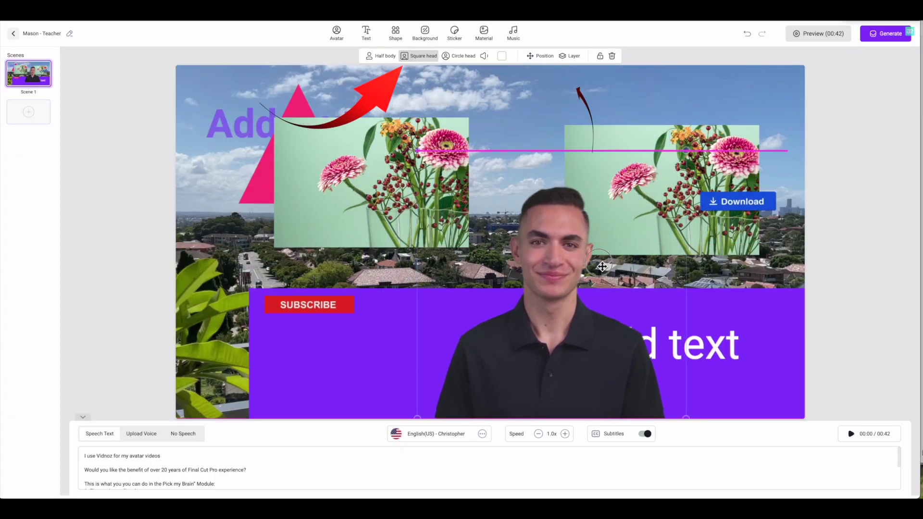
# Turn the presenter into a small Circle head avatar inside the purple band beside Add text
pyautogui.click(458, 55)
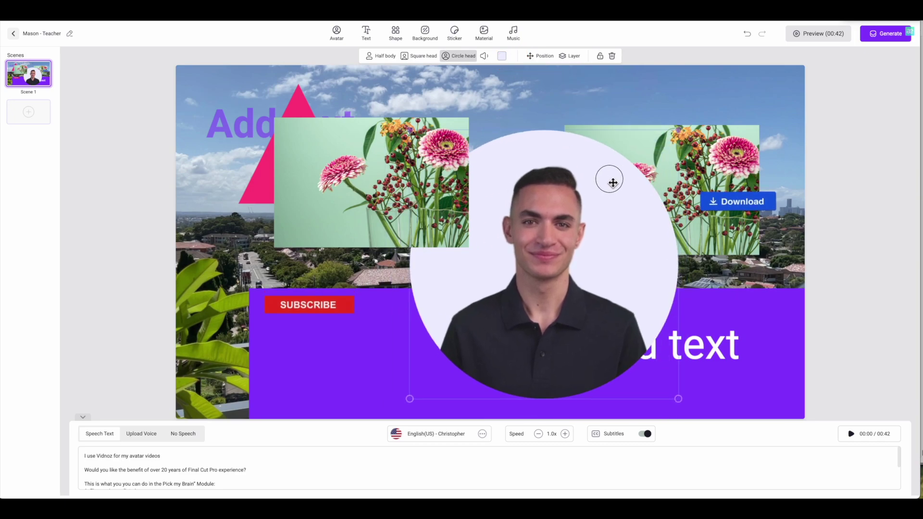
pyautogui.moveTo(687, 418); pyautogui.dragTo(614, 312)
pyautogui.moveTo(559, 234); pyautogui.dragTo(546, 357)
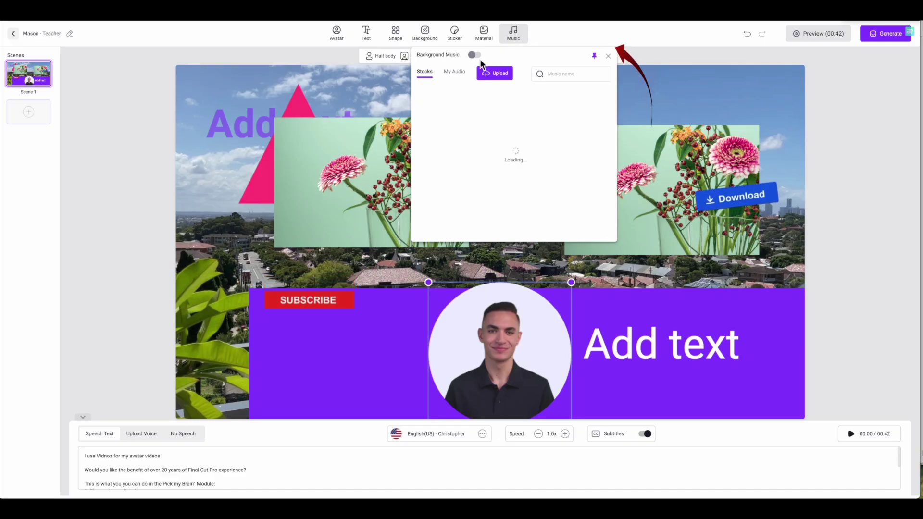
# Switch on Background Music and browse the stock track list to 'Jethro on the Run'
pyautogui.click(478, 56)
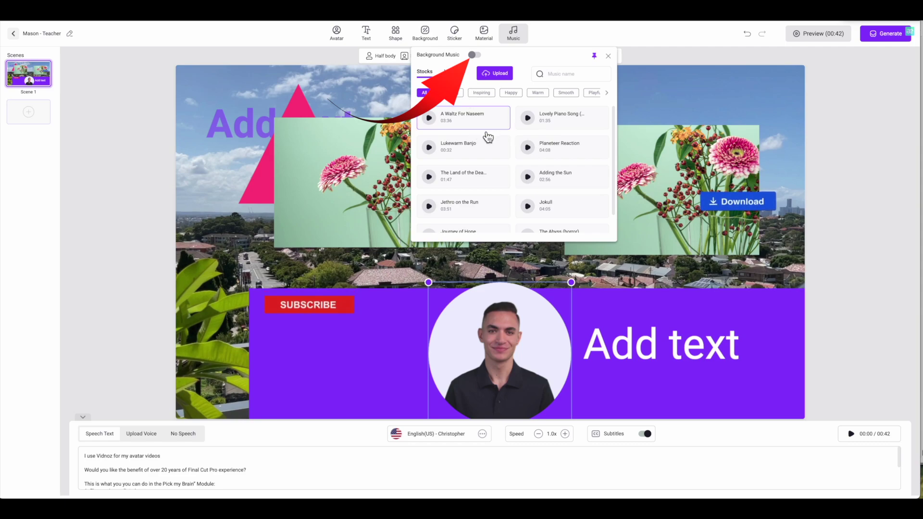
pyautogui.scroll(-1, 488, 138)
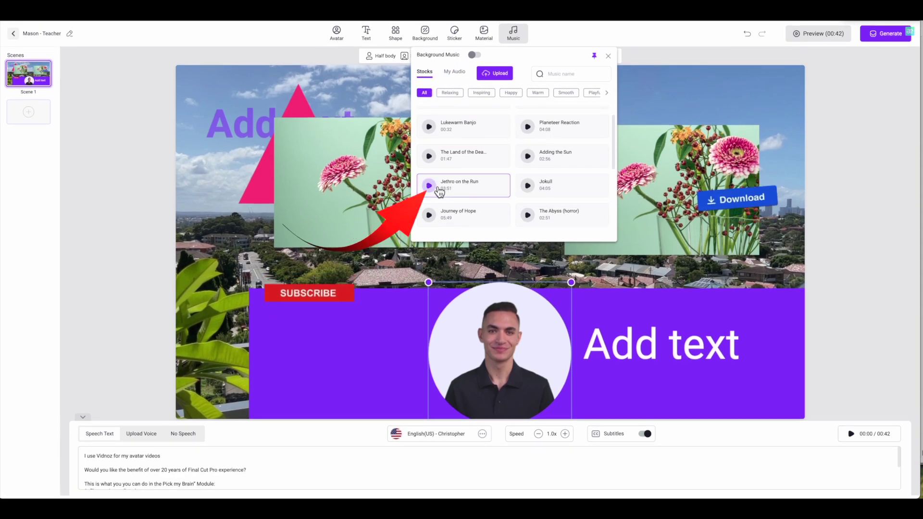